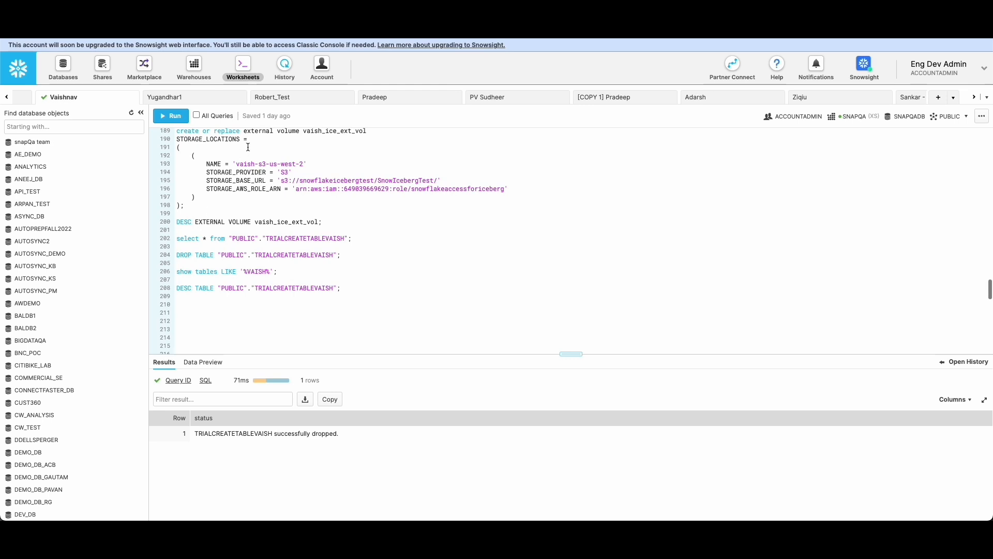
pyautogui.scroll(-2, 232, 226)
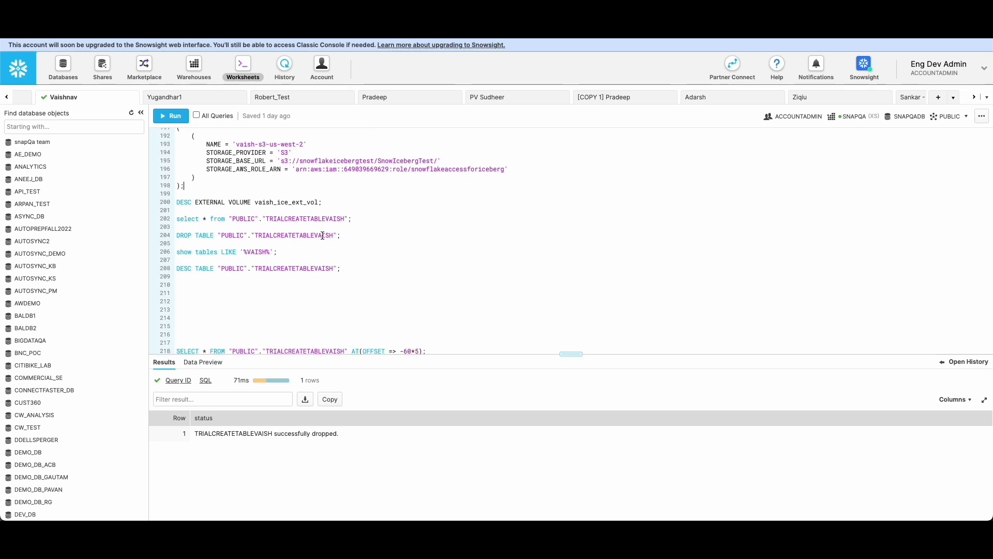
# Run the worksheet's select * query on "PUBLIC"."TRIALCREATETABLEVAISH" to check whether the table exists.
pyautogui.click(352, 219)
pyautogui.click(171, 115)
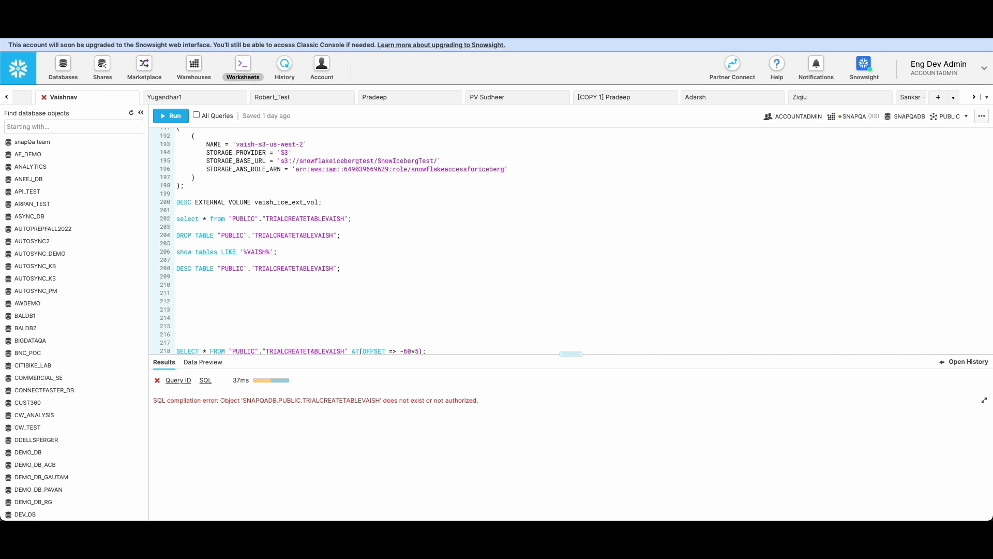
# Switch to SnapLogic Designer and review the settings of the Snowflake - Select Snap that feeds Bulk Load.
pyautogui.click(331, 21)
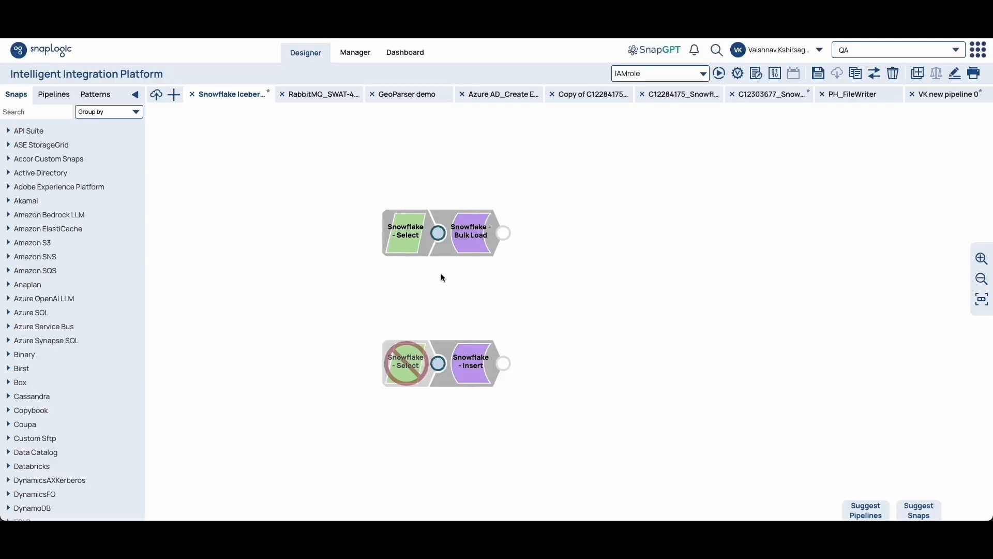
pyautogui.click(411, 239)
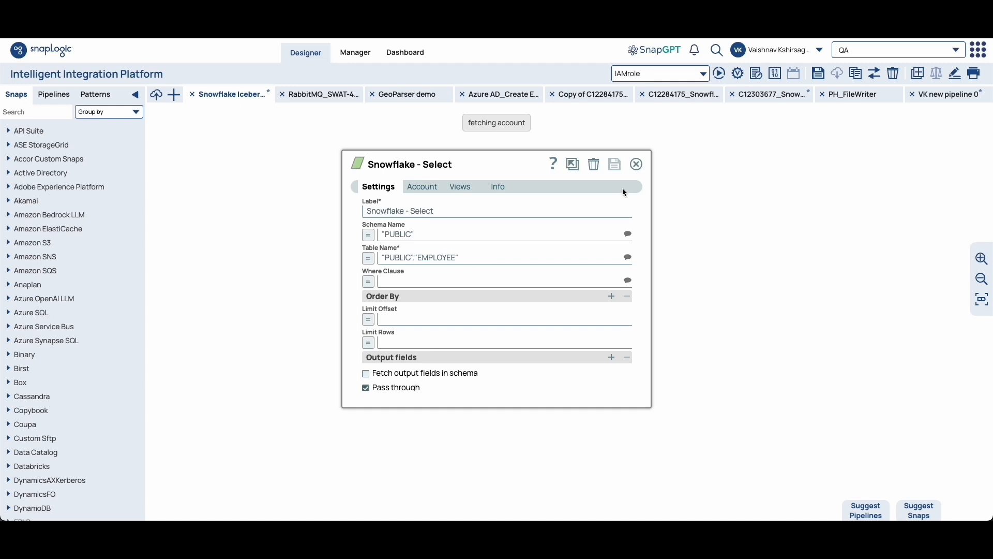
pyautogui.click(637, 164)
# Review the Snowflake - Bulk Load Snap's Iceberg settings by turning the Iceberg table option off and on, and discard the changes.
pyautogui.click(480, 250)
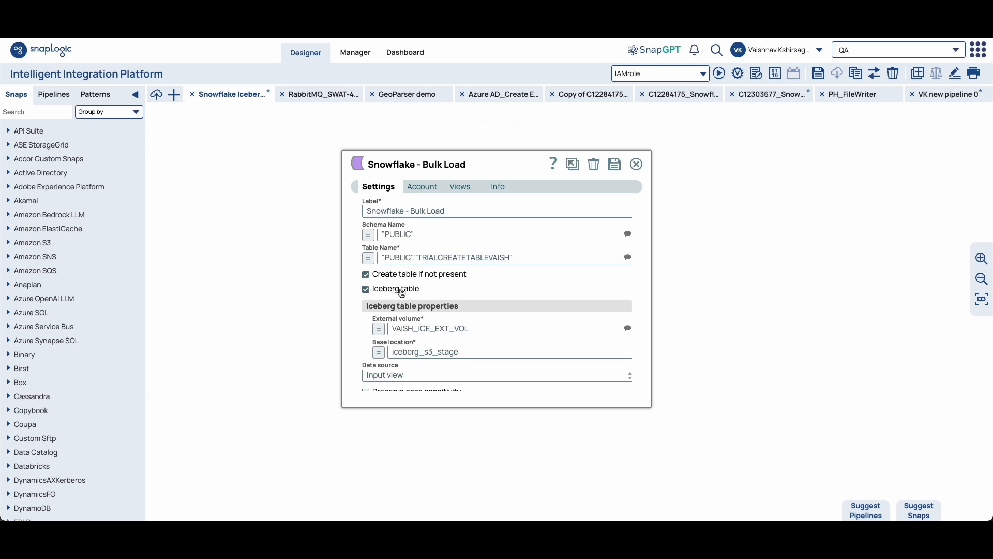
pyautogui.click(368, 292)
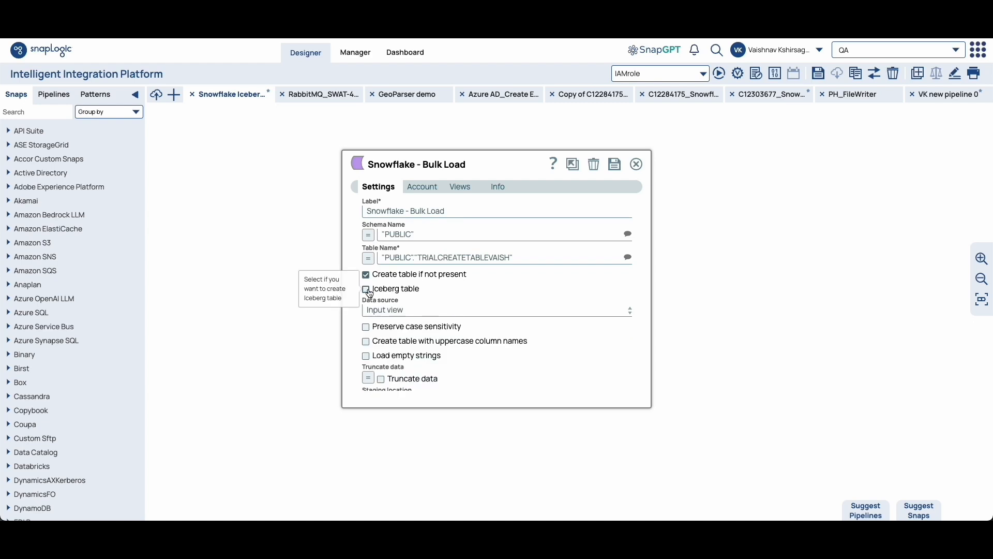
pyautogui.click(367, 289)
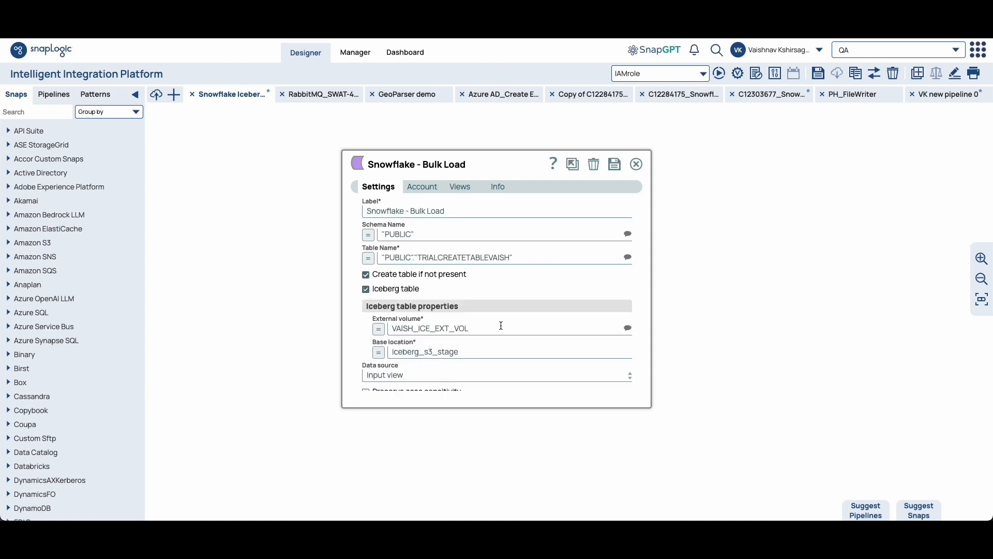
pyautogui.click(636, 164)
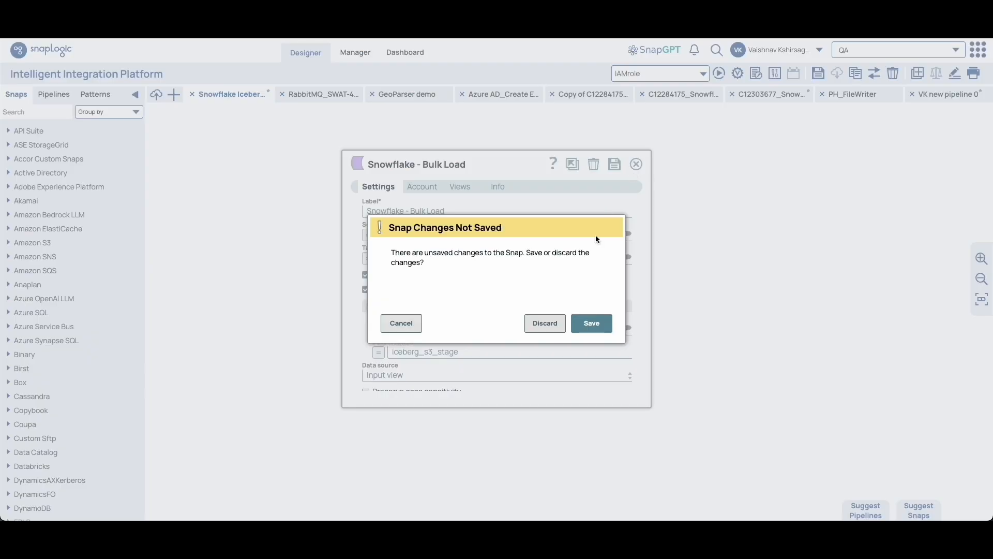
pyautogui.click(543, 322)
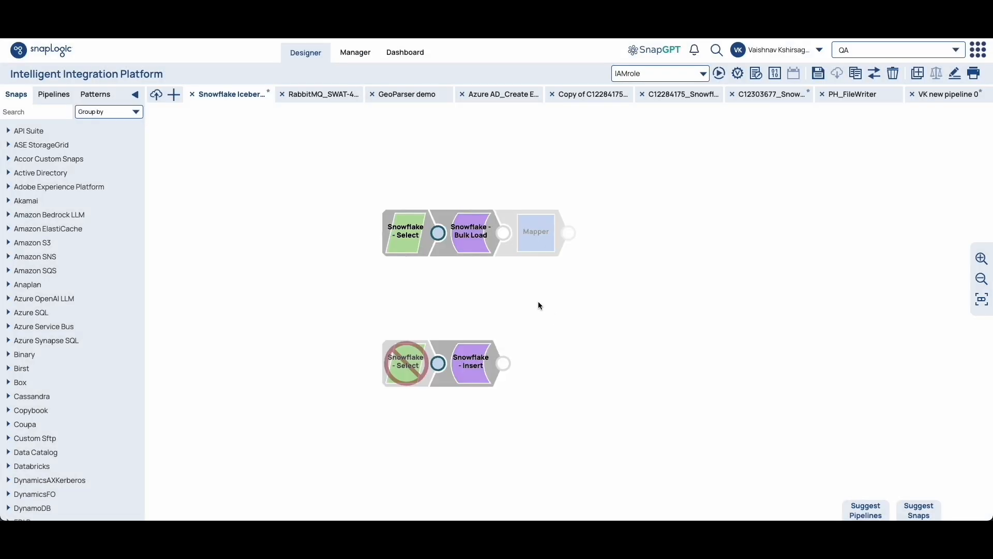
# Validate the pipeline and preview the output data of the Snowflake - Select and Snowflake - Bulk Load Snaps.
pyautogui.click(737, 74)
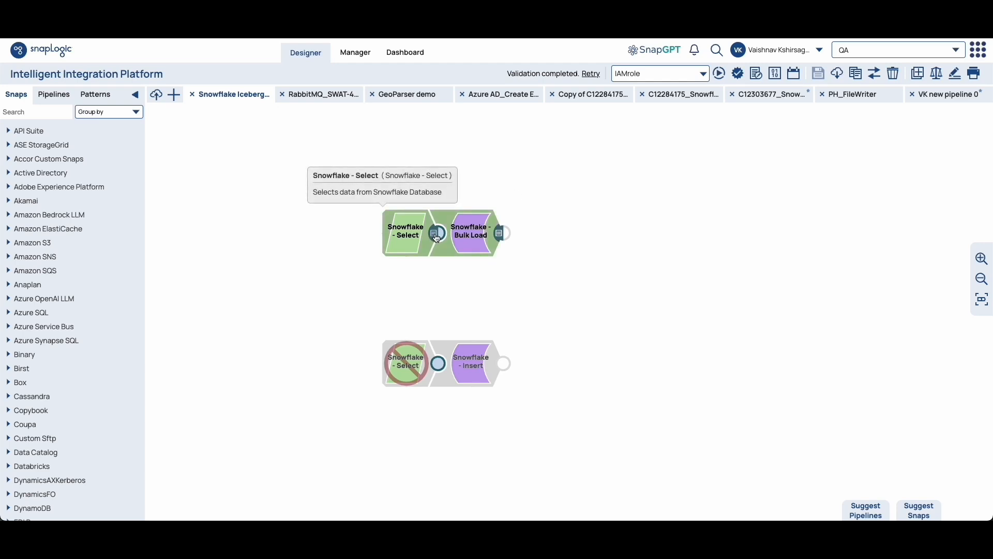
pyautogui.click(434, 235)
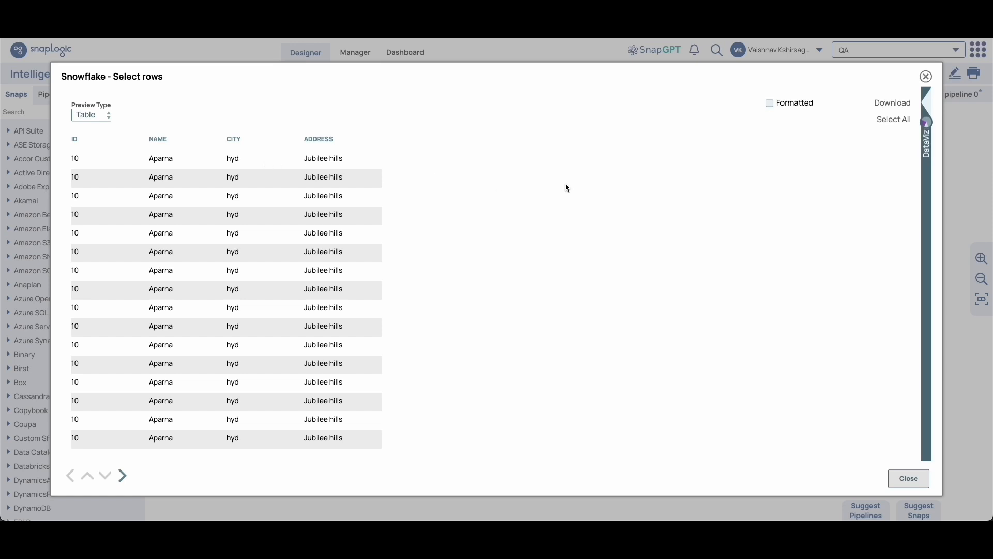
pyautogui.click(926, 77)
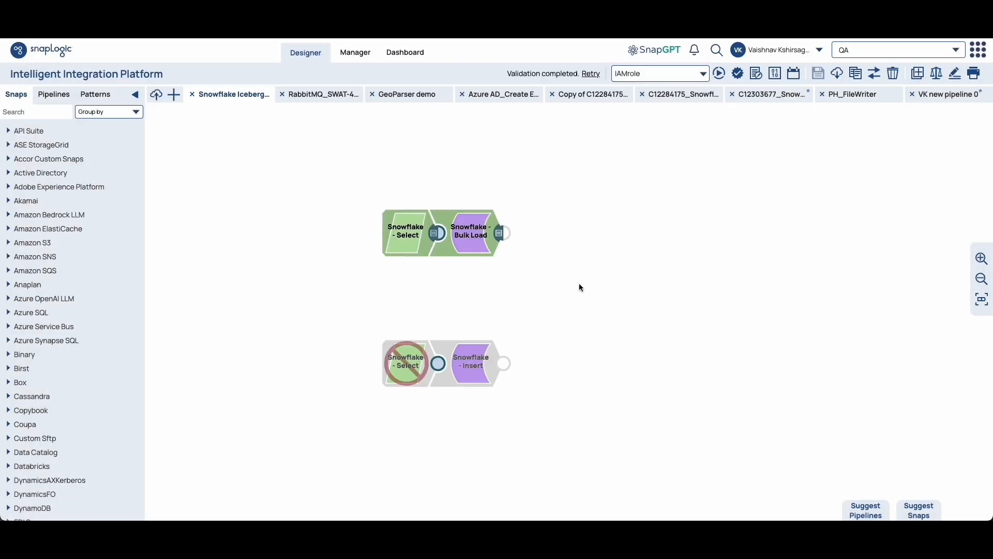
pyautogui.click(500, 234)
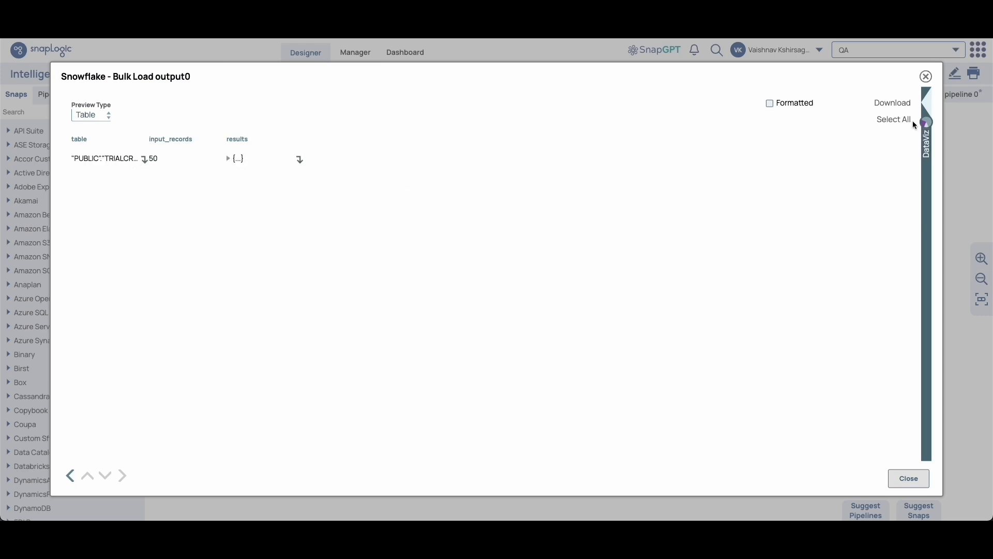
pyautogui.click(926, 76)
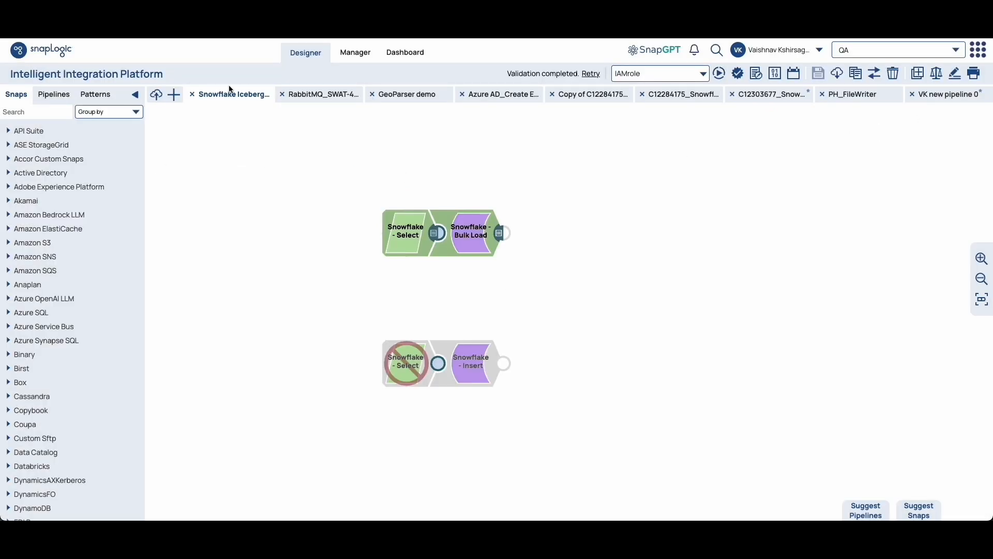
# In the Snowflake worksheet, rerun the TRIALCREATETABLEVAISH select query, and run show tables LIKE '%VAISH%' to check the is_iceberg column.
pyautogui.click(243, 26)
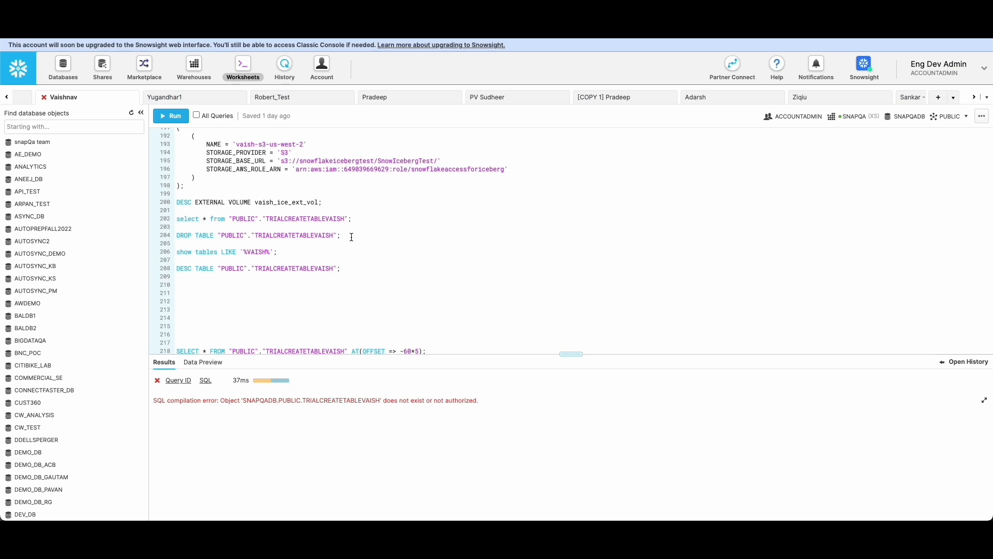
pyautogui.click(170, 116)
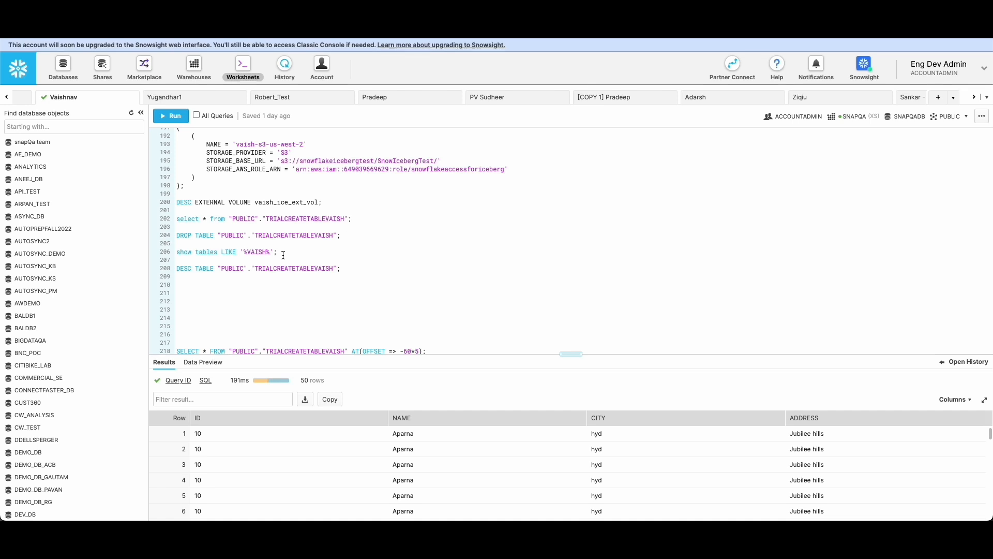
pyautogui.click(171, 115)
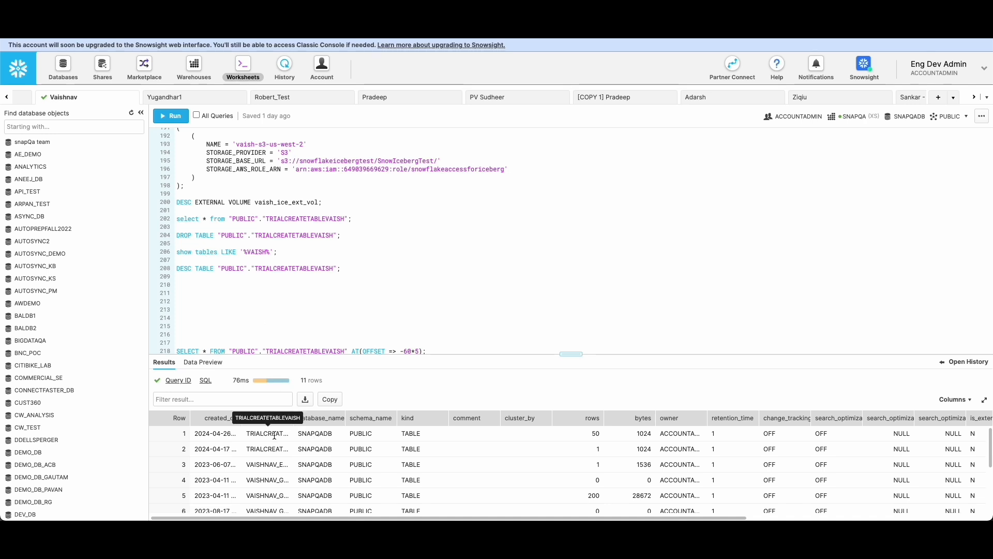
pyautogui.hscroll(5, 552, 470)
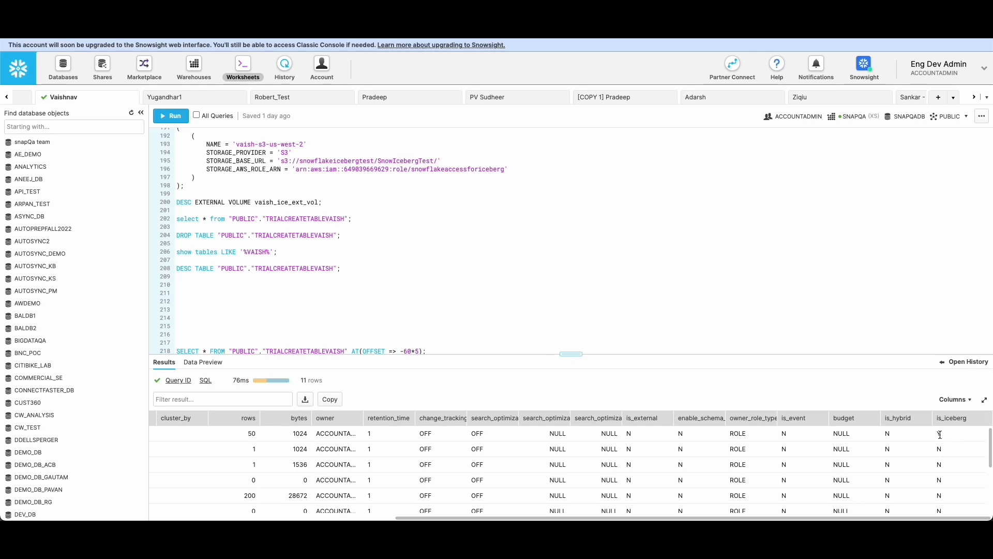
pyautogui.hscroll(-5, 643, 439)
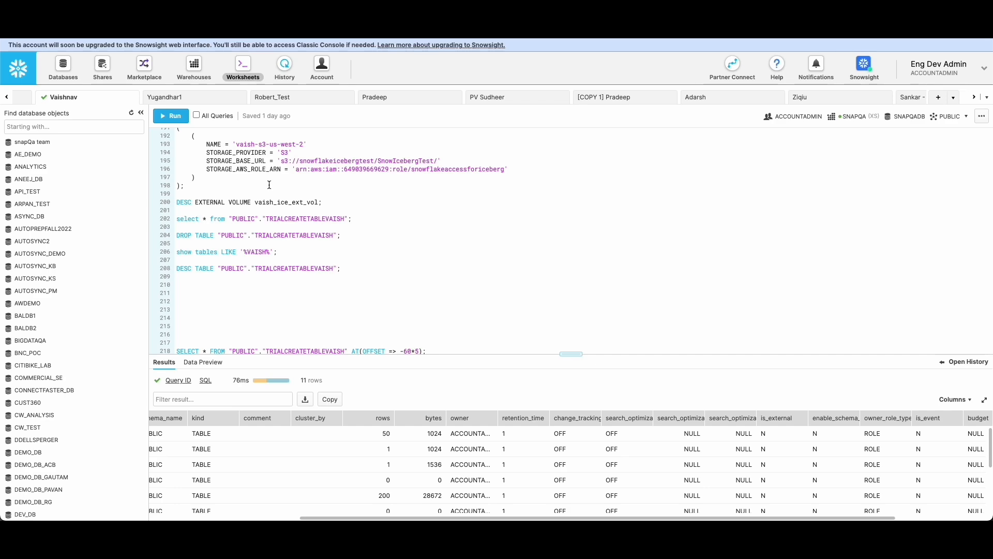
# Switch to Amazon S3 and open the data folder inside iceberg_s3_stage to examine its files.
pyautogui.hotkey('ctrl', 'shift', 'Tab')
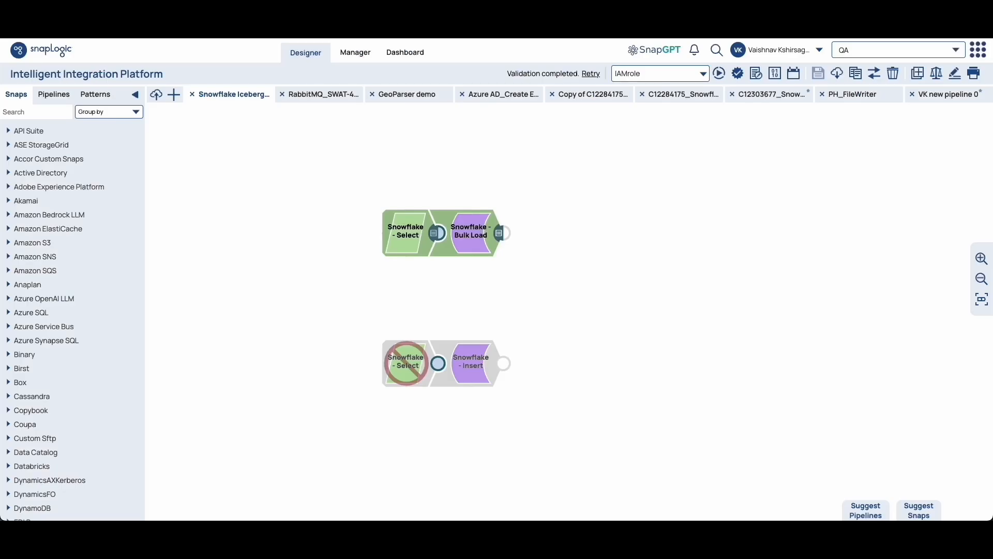
pyautogui.click(252, 26)
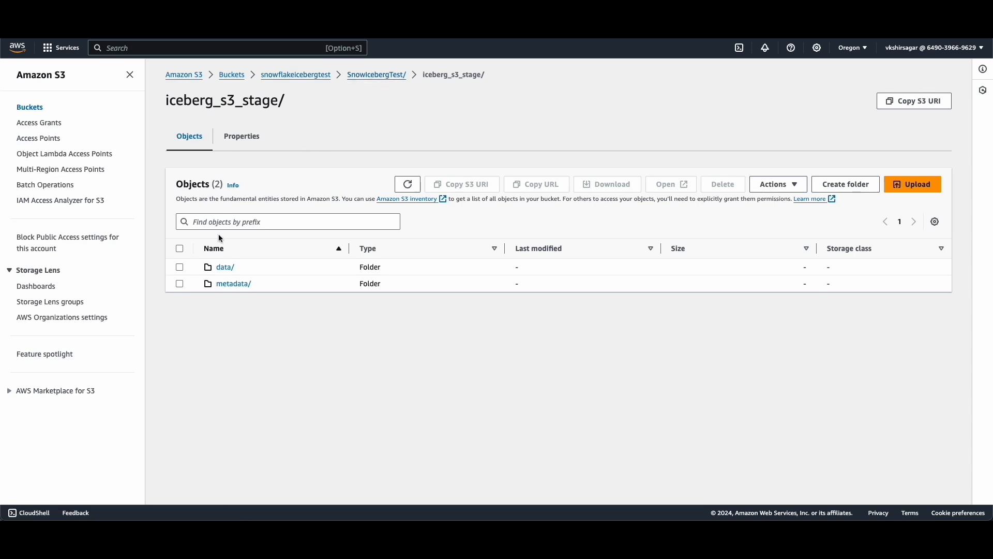
pyautogui.click(224, 268)
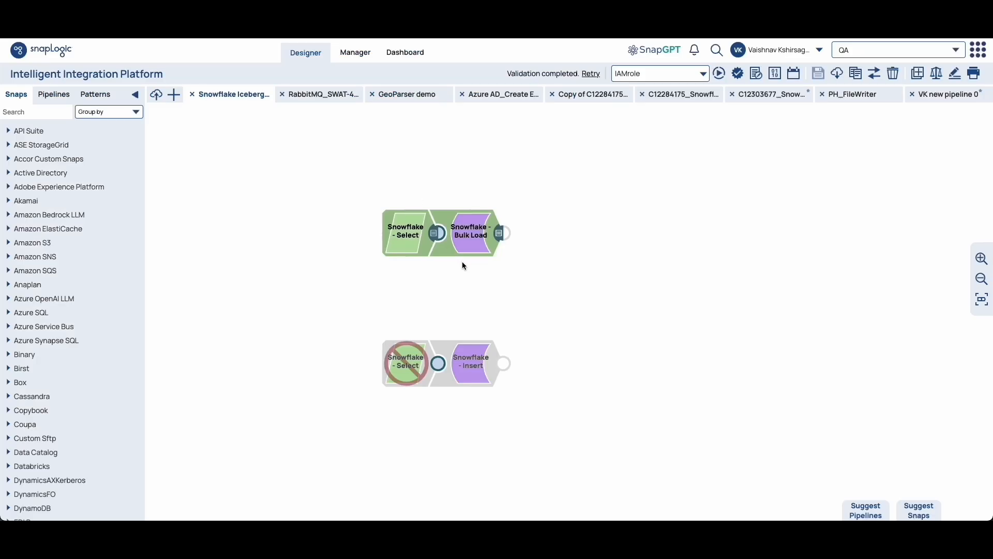
# In SnapLogic Designer, disable the Select Snap feeding Bulk Load and enable the Select Snap feeding Insert.
pyautogui.rightClick(409, 231)
pyautogui.click(440, 262)
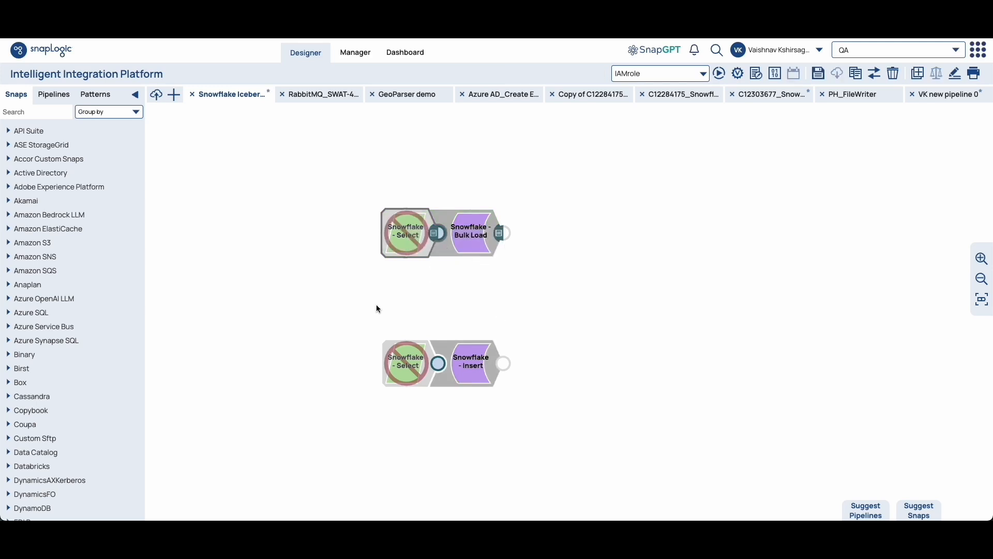
pyautogui.rightClick(397, 374)
pyautogui.click(427, 408)
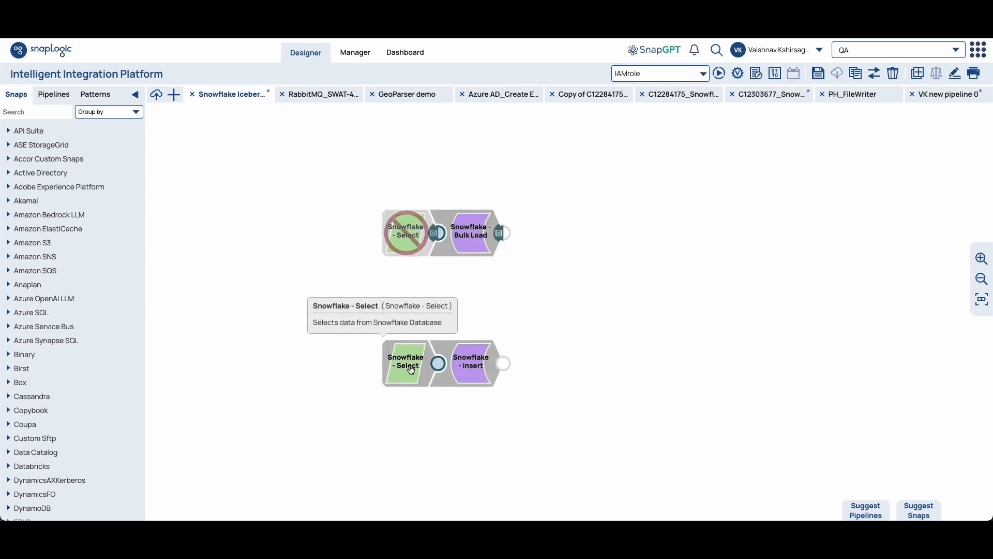
# Review the Snowflake - Insert Snap's table name and Iceberg table properties.
pyautogui.click(463, 378)
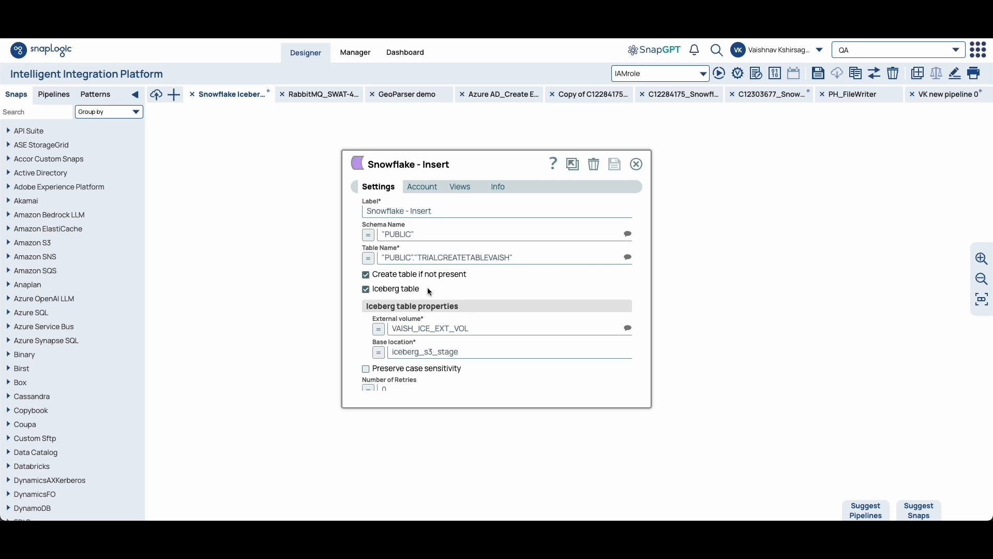
pyautogui.click(636, 164)
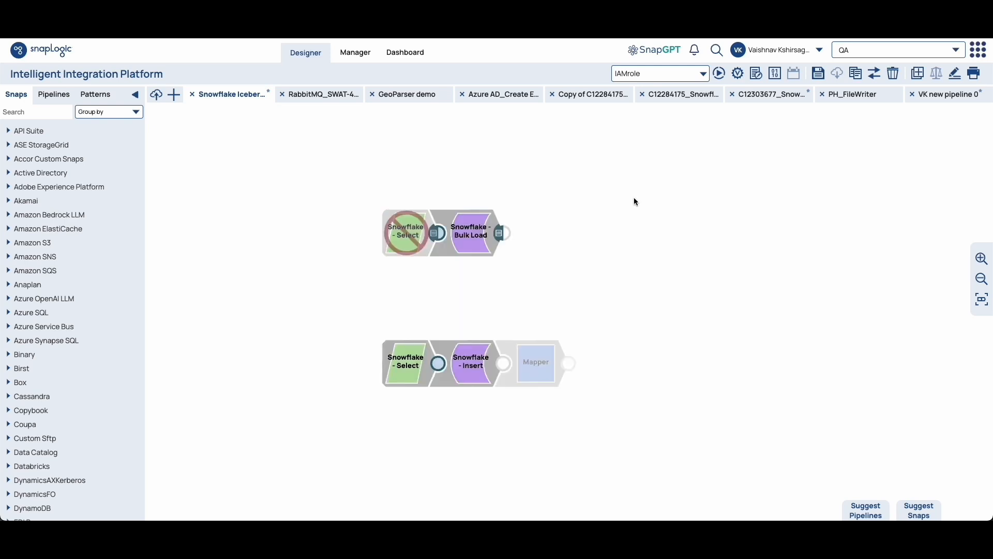
# Validate the pipeline and preview the output data of the Snowflake - Insert Snap.
pyautogui.click(756, 80)
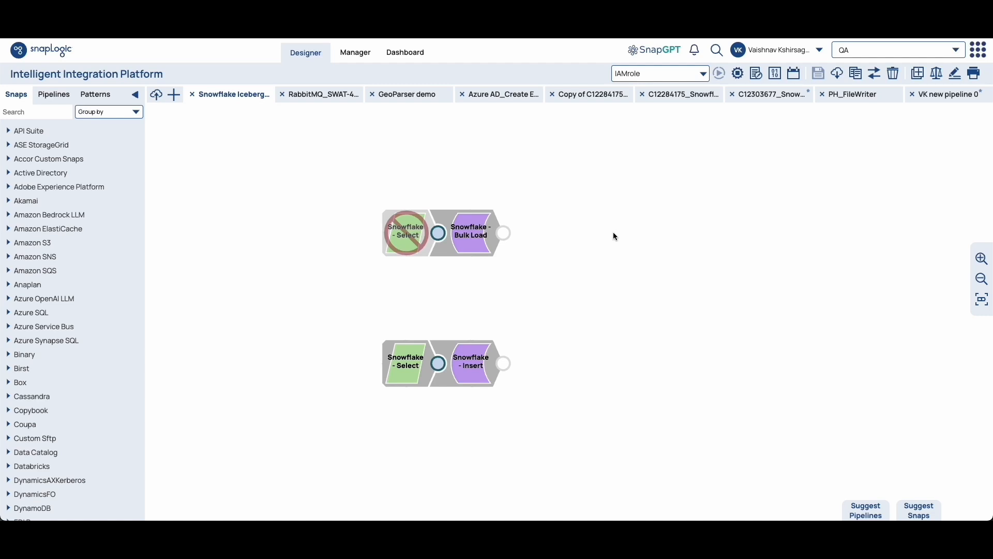
pyautogui.click(499, 366)
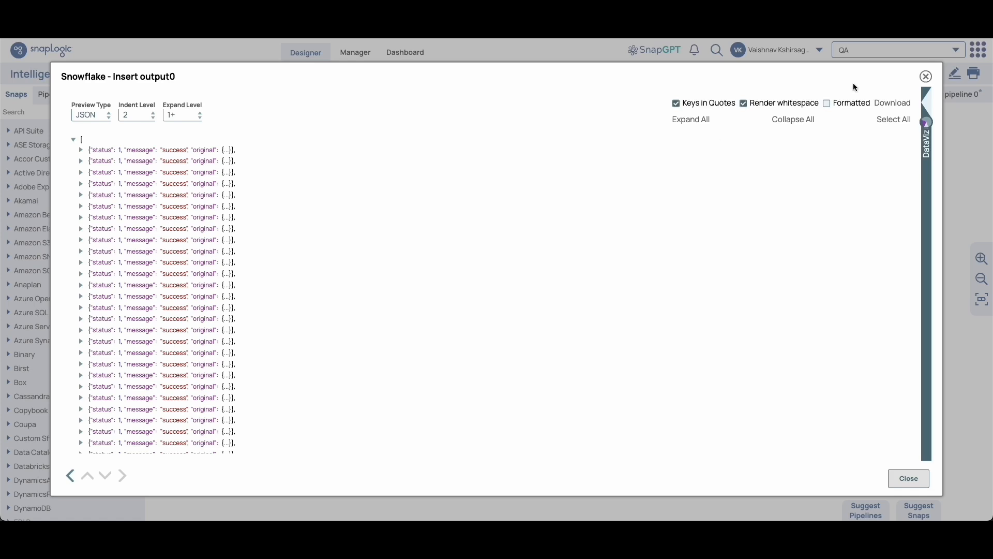
pyautogui.click(926, 78)
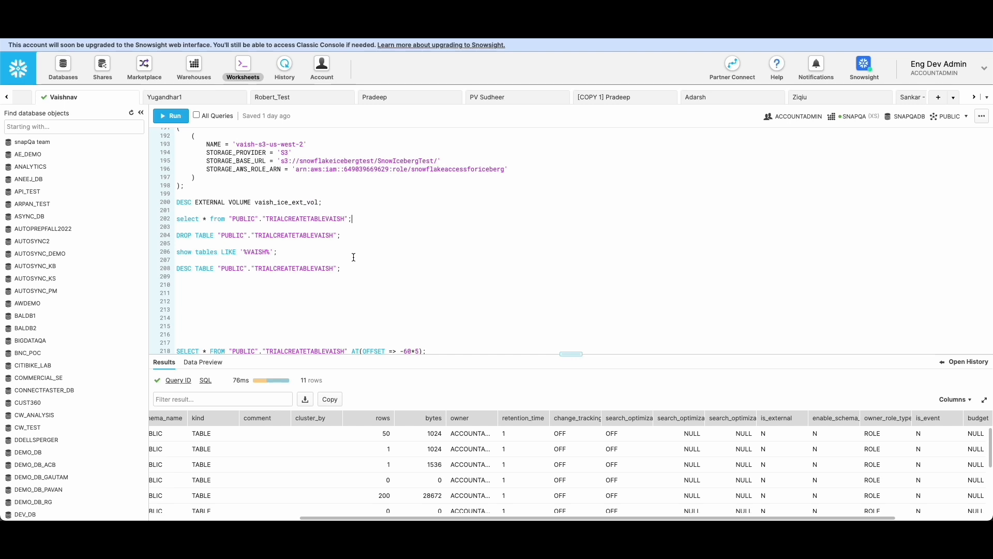
# Rerun the select * query on TRIALCREATETABLEVAISH in the Snowflake worksheet and look through the rows to the end.
pyautogui.click(171, 116)
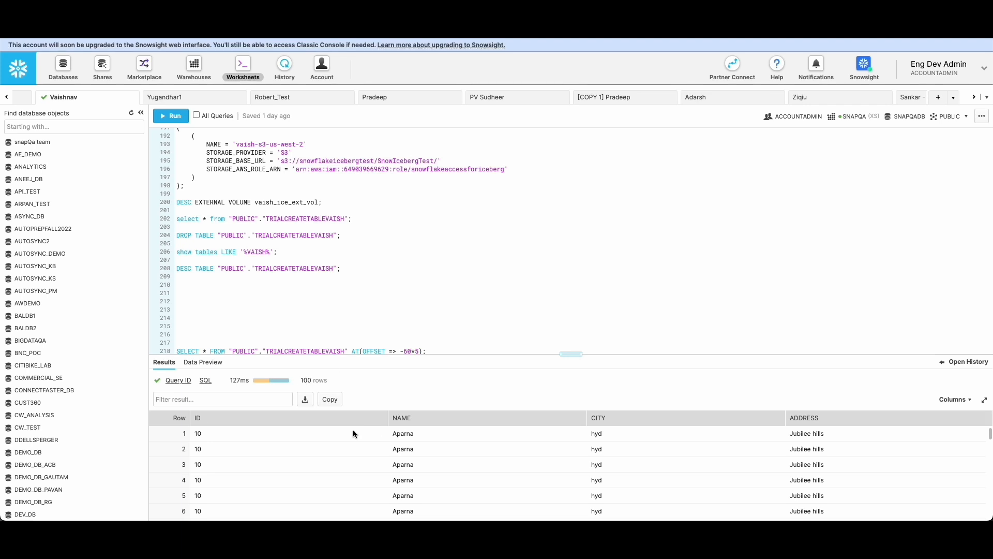
pyautogui.scroll(-20, 362, 473)
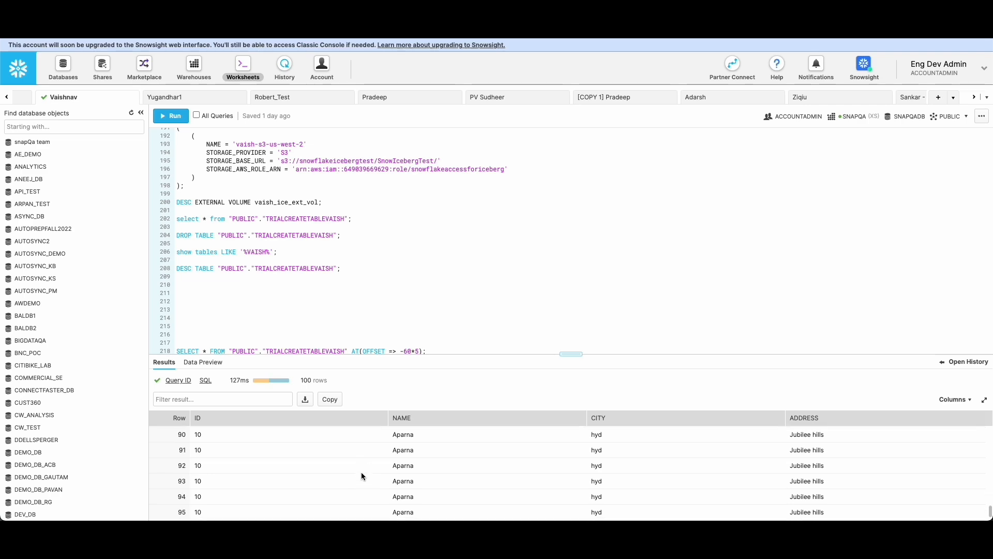
pyautogui.scroll(-5, 361, 472)
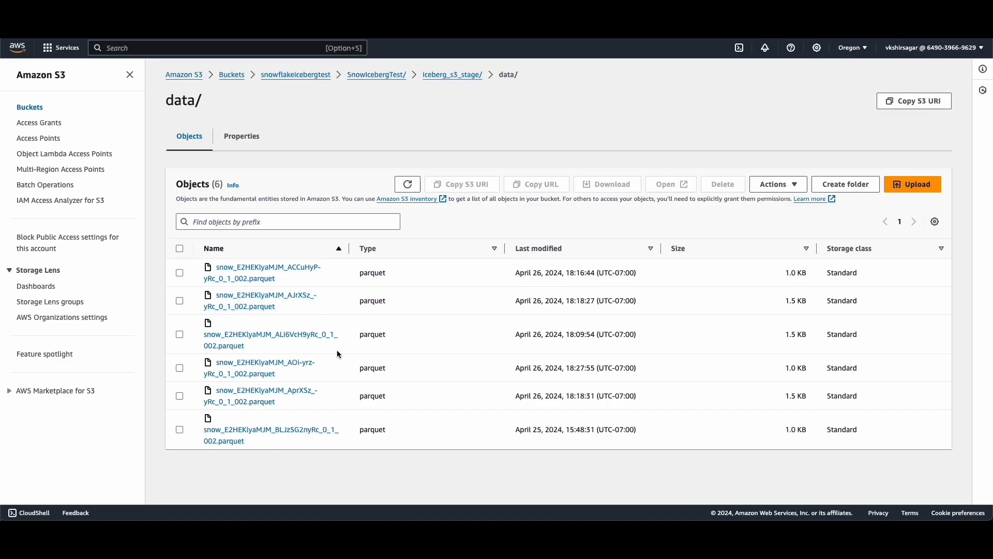
# Refresh the object list of the iceberg_s3_stage data folder in Amazon S3 to check for new parquet files.
pyautogui.click(409, 186)
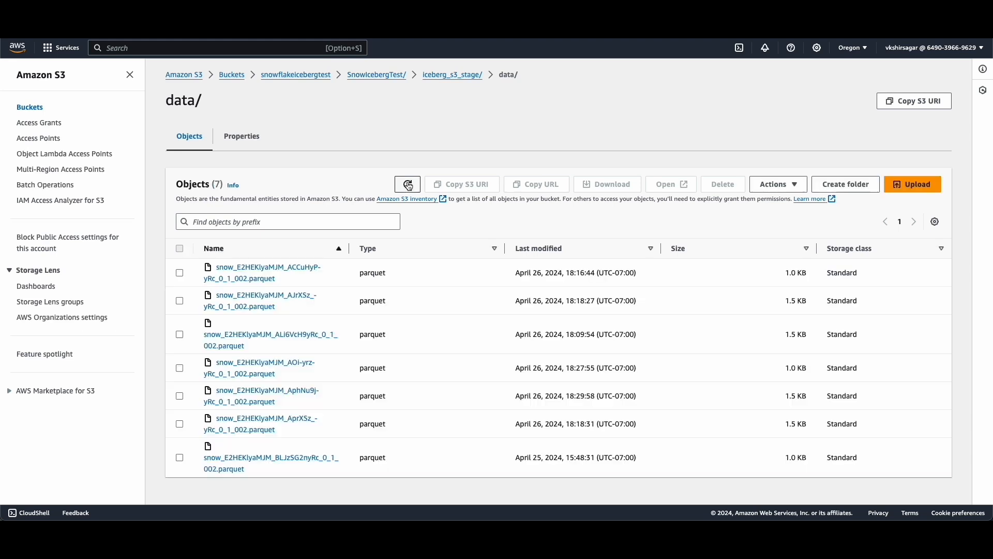